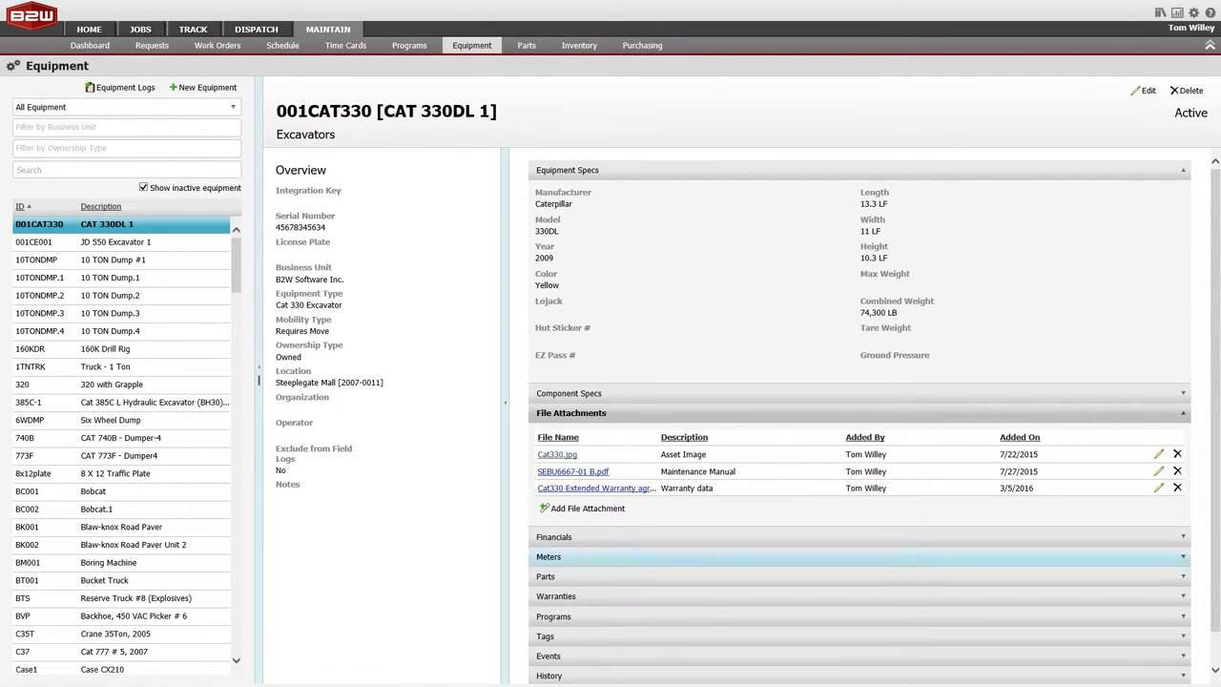
Review the CAT 330DL 1 excavator's meters, the Excavator 500 Hour Service details in its maintenance program, and its history.
click(549, 556)
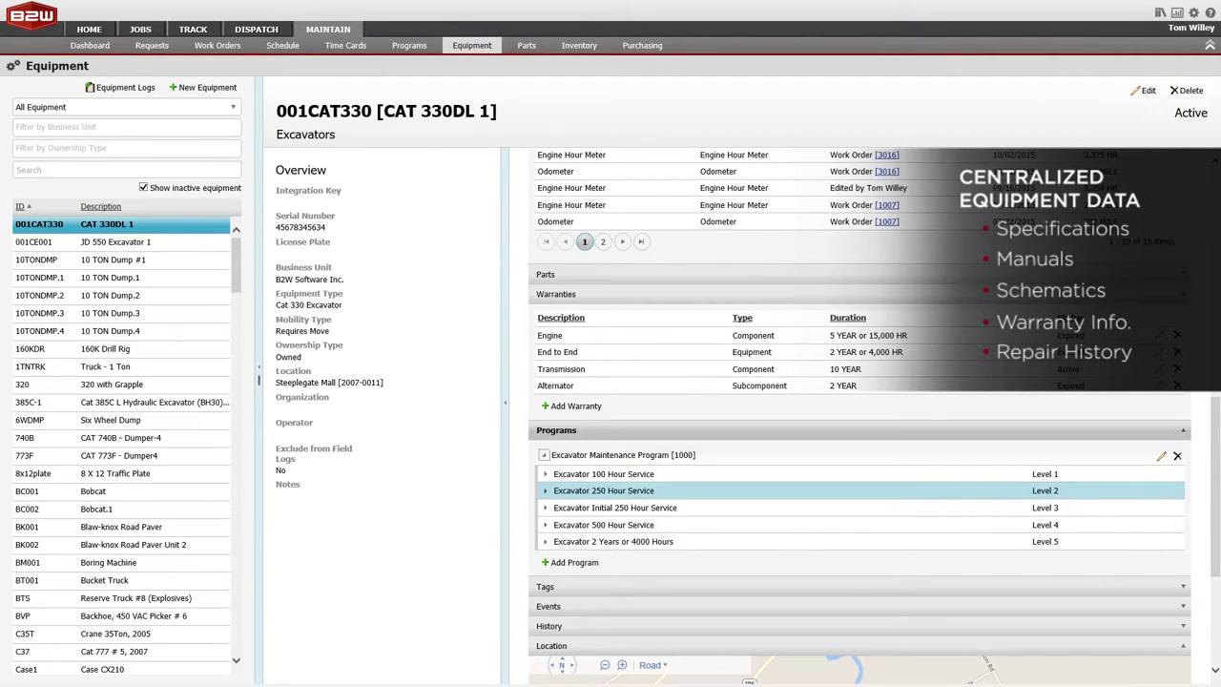
click(546, 525)
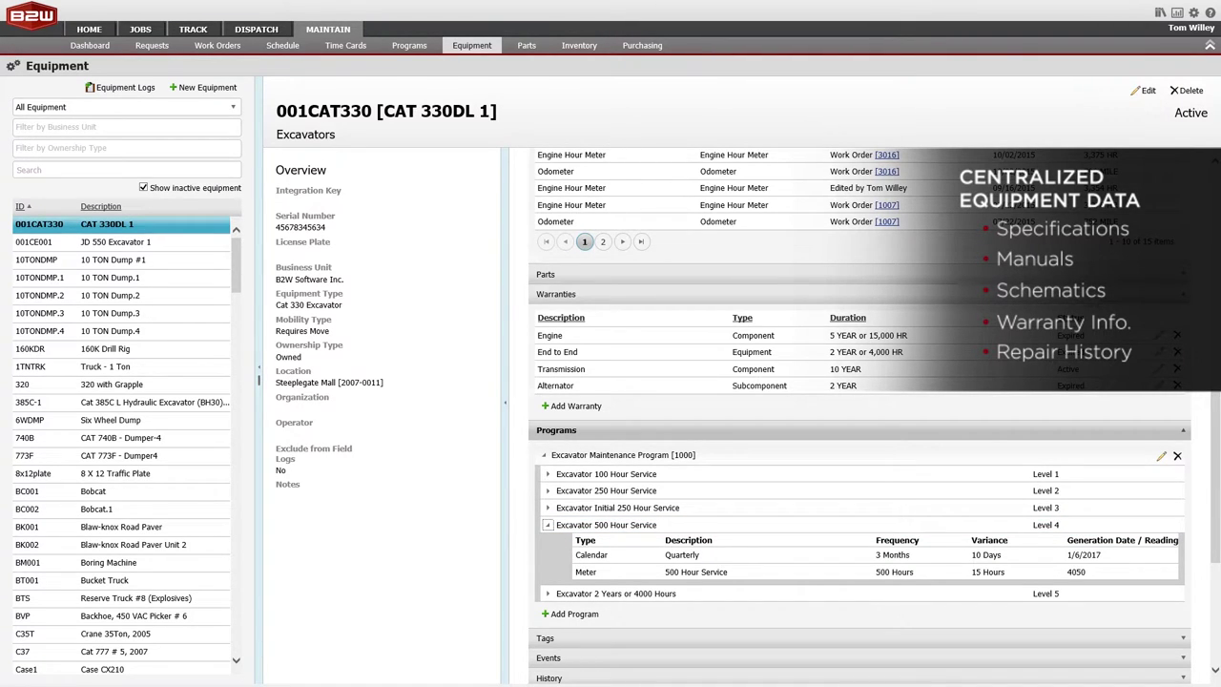
click(548, 678)
scroll(856, 416, down, 4)
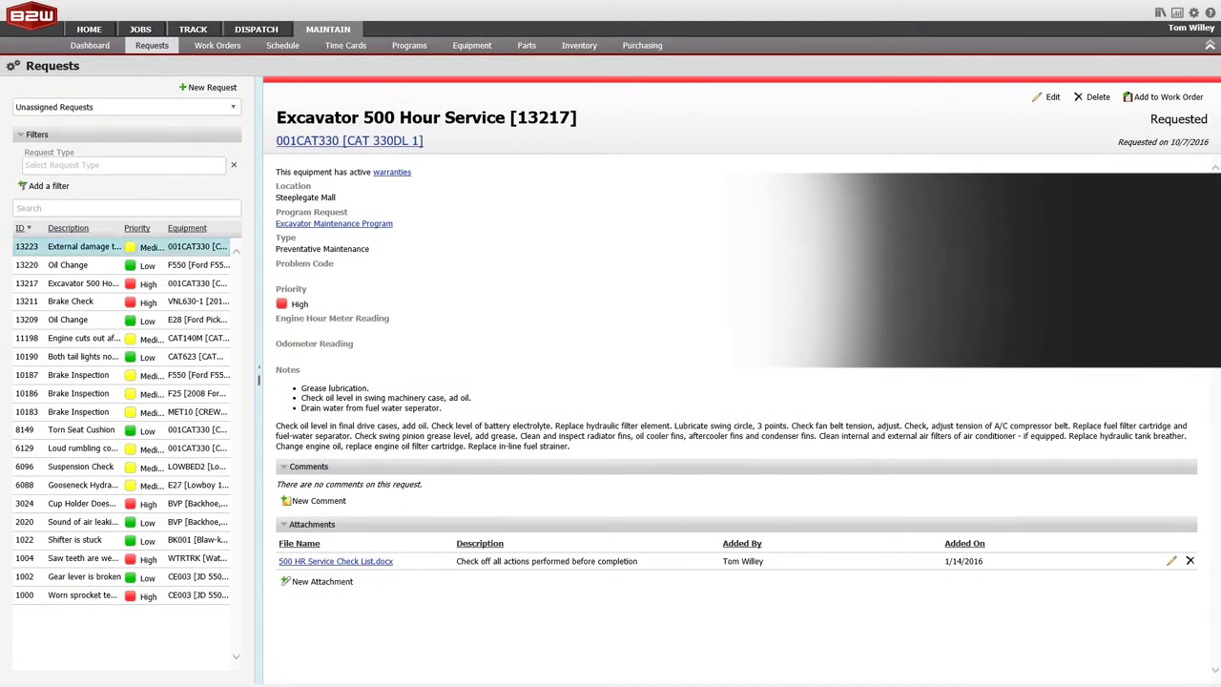
Add the External damage to fender request to the existing Windsheild and Filter work order and save the work order.
click(82, 247)
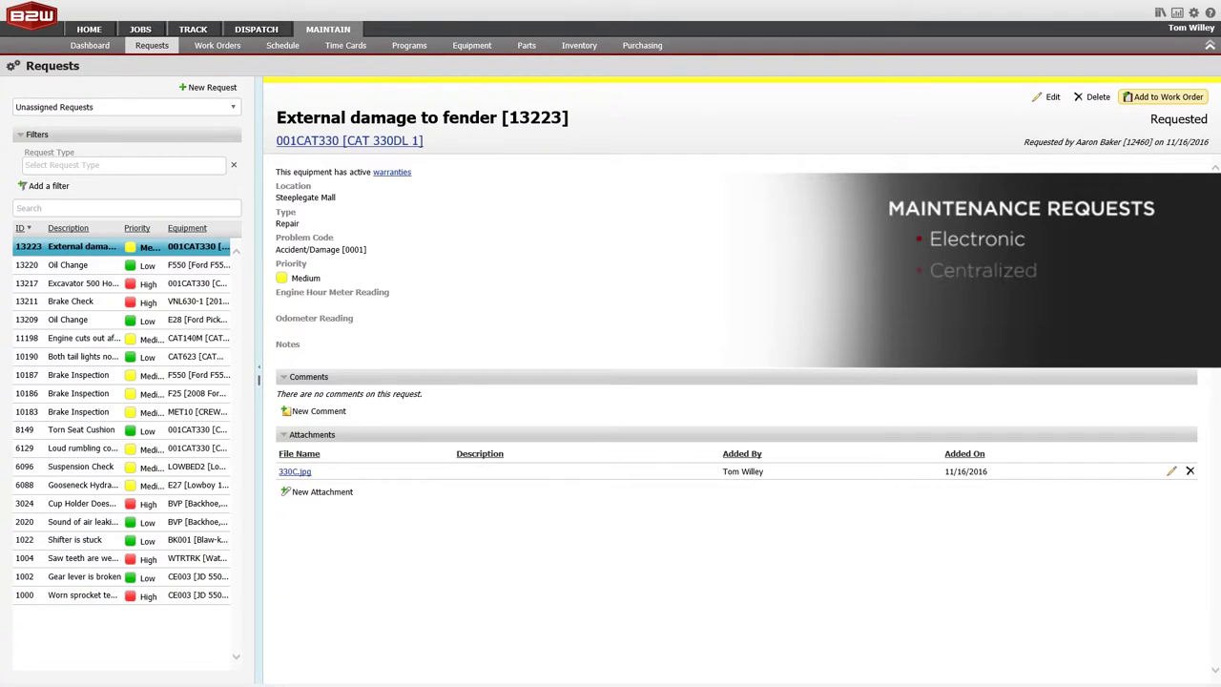
click(1163, 96)
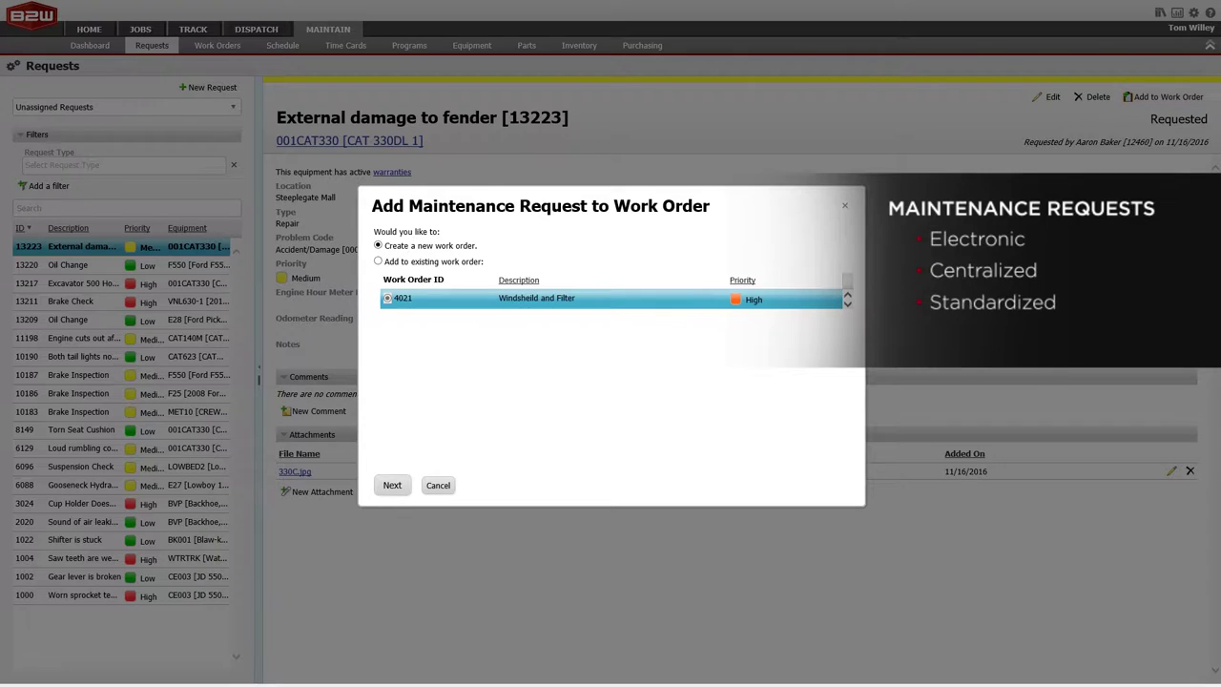
click(378, 260)
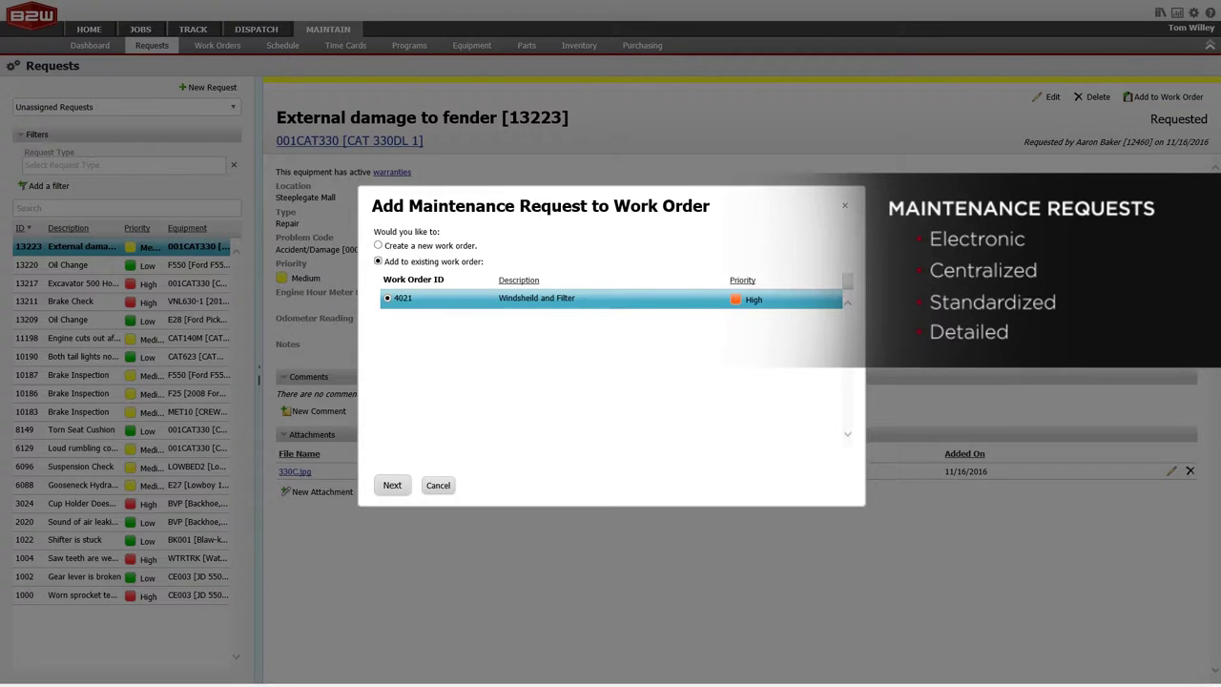
click(392, 485)
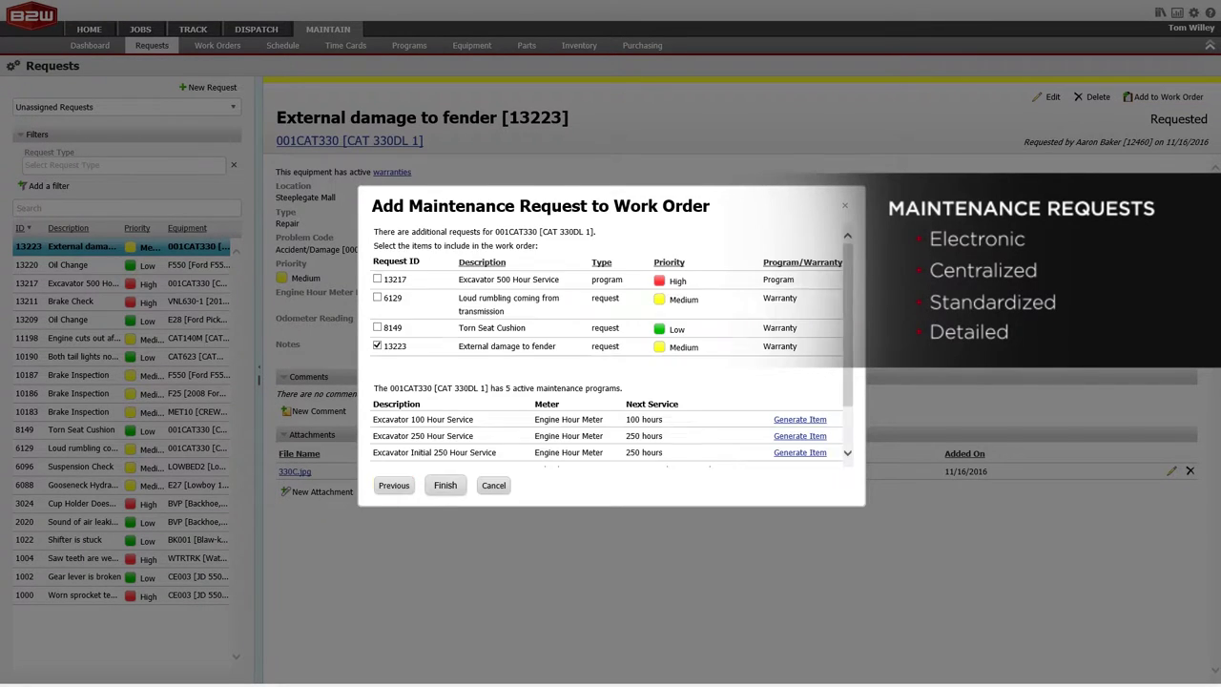
drag(847, 324, 847, 332)
scroll(611, 343, down, 3)
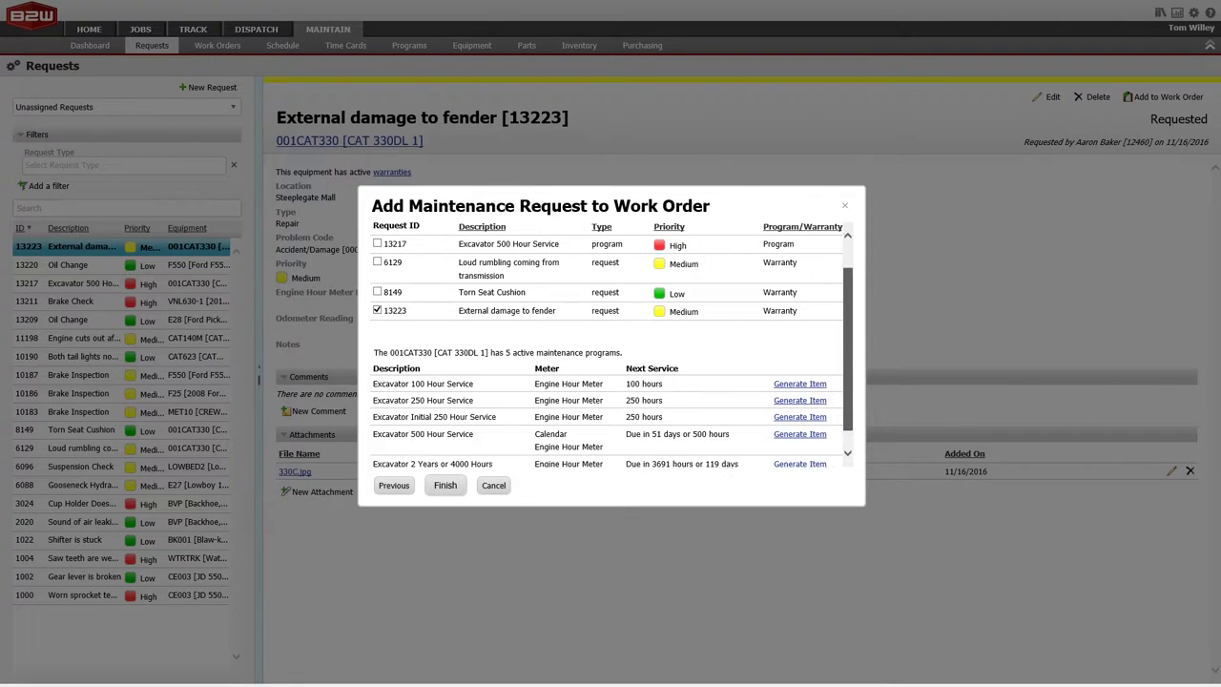
scroll(611, 344, down, 1)
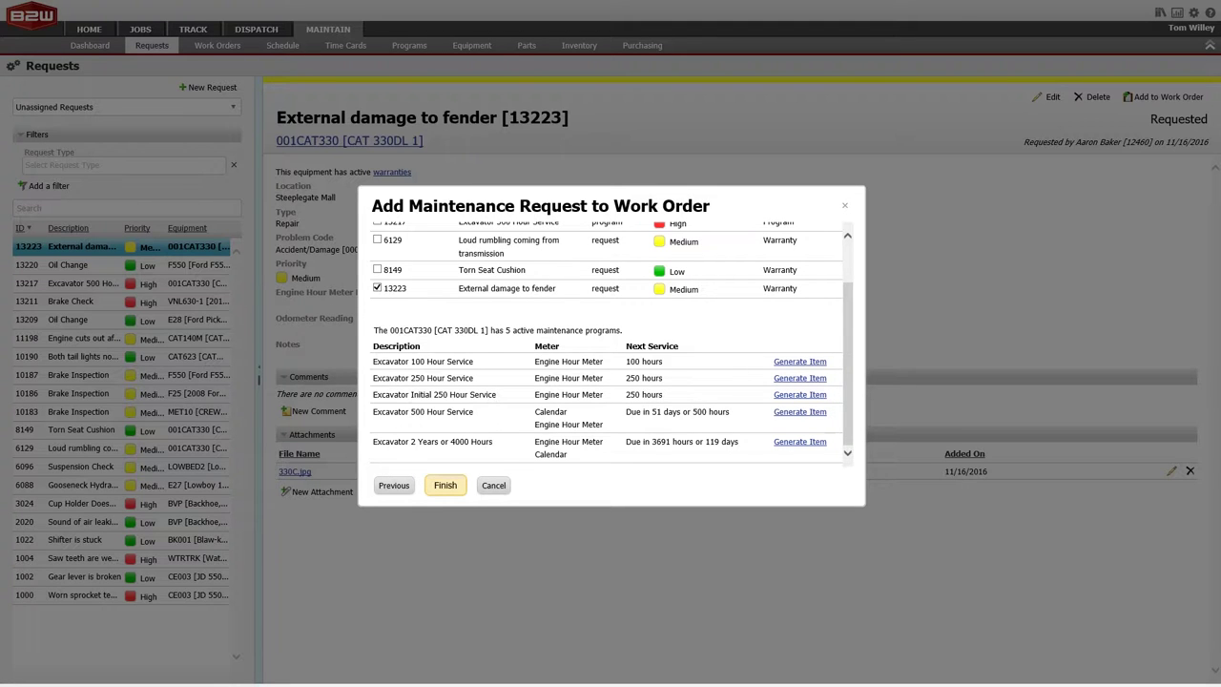
click(446, 486)
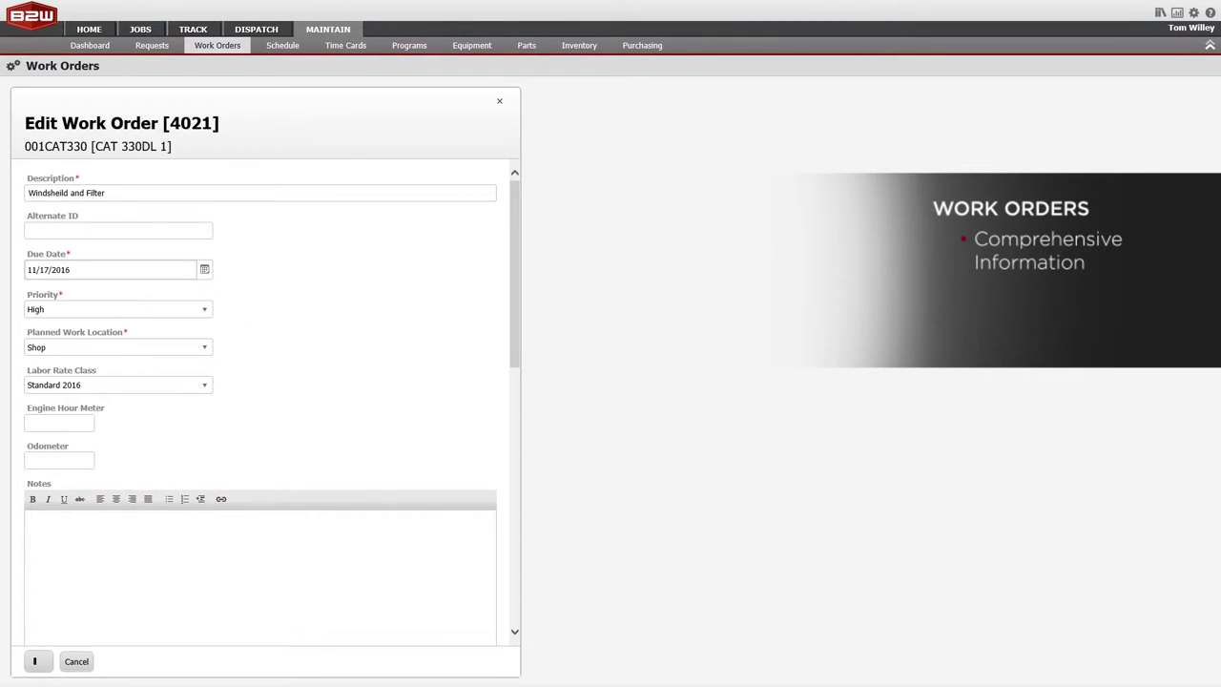
click(34, 661)
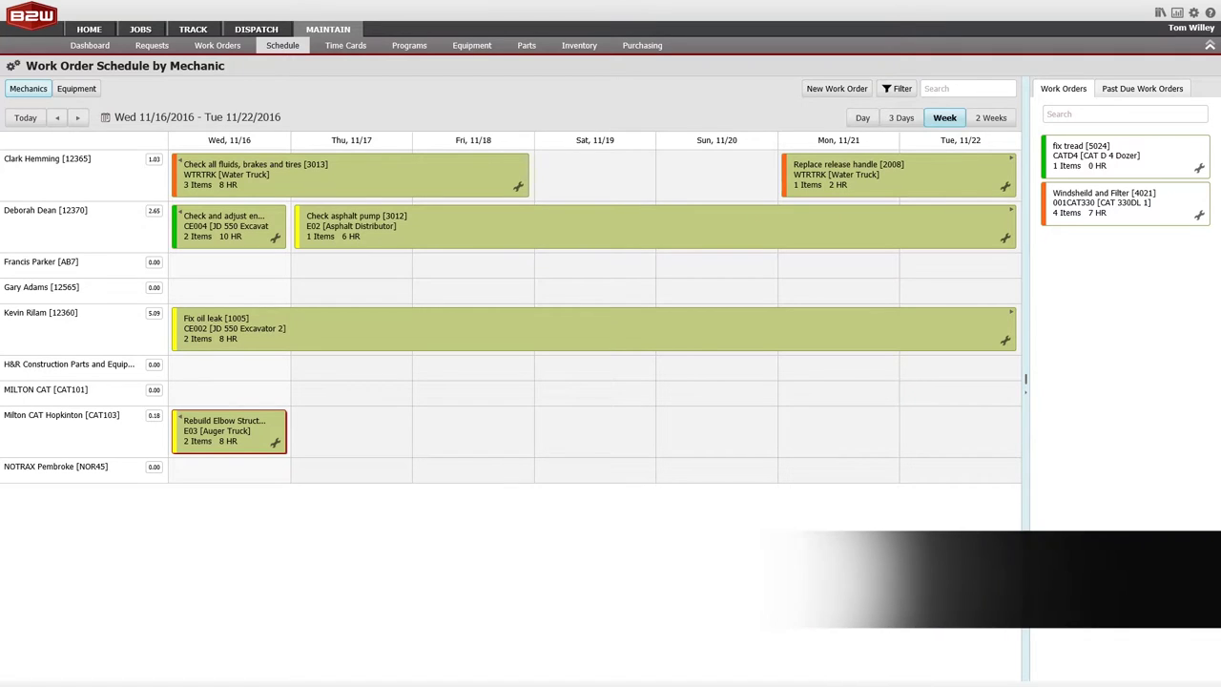
Schedule the Windsheild and Filter work order for the fourth listed mechanic, 11/16/2016 to 11/18/2016, at Main Shop with event Down for Maintenance.
drag(1097, 202, 227, 288)
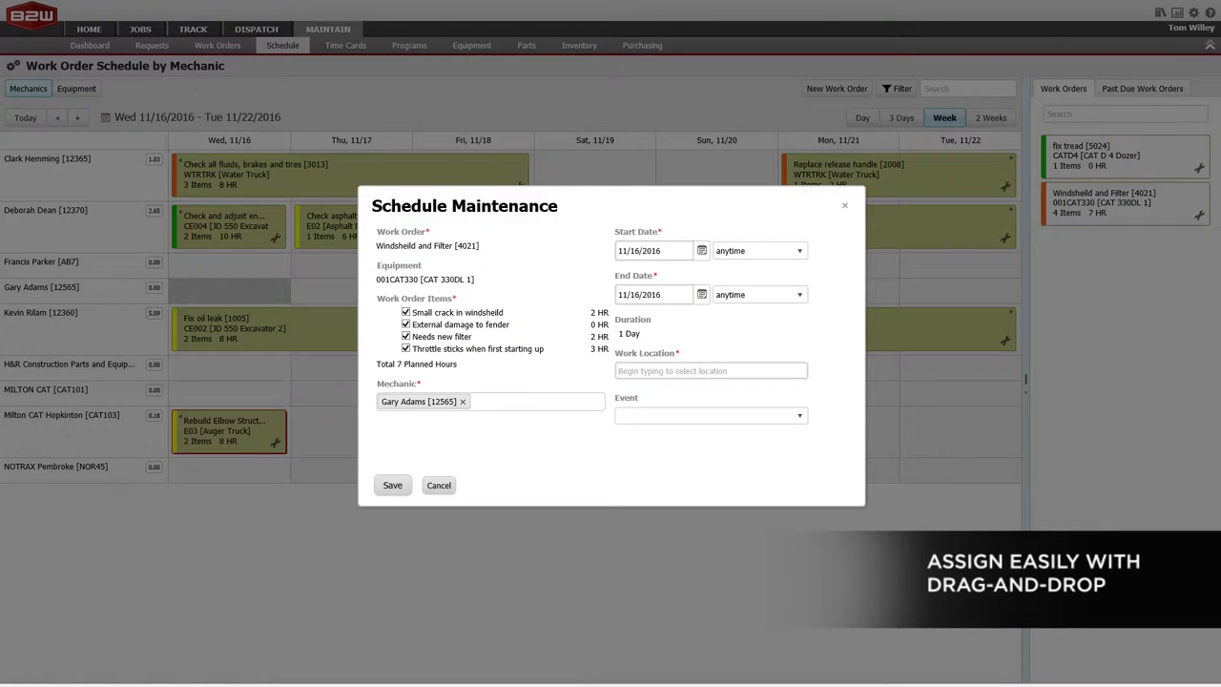
click(702, 294)
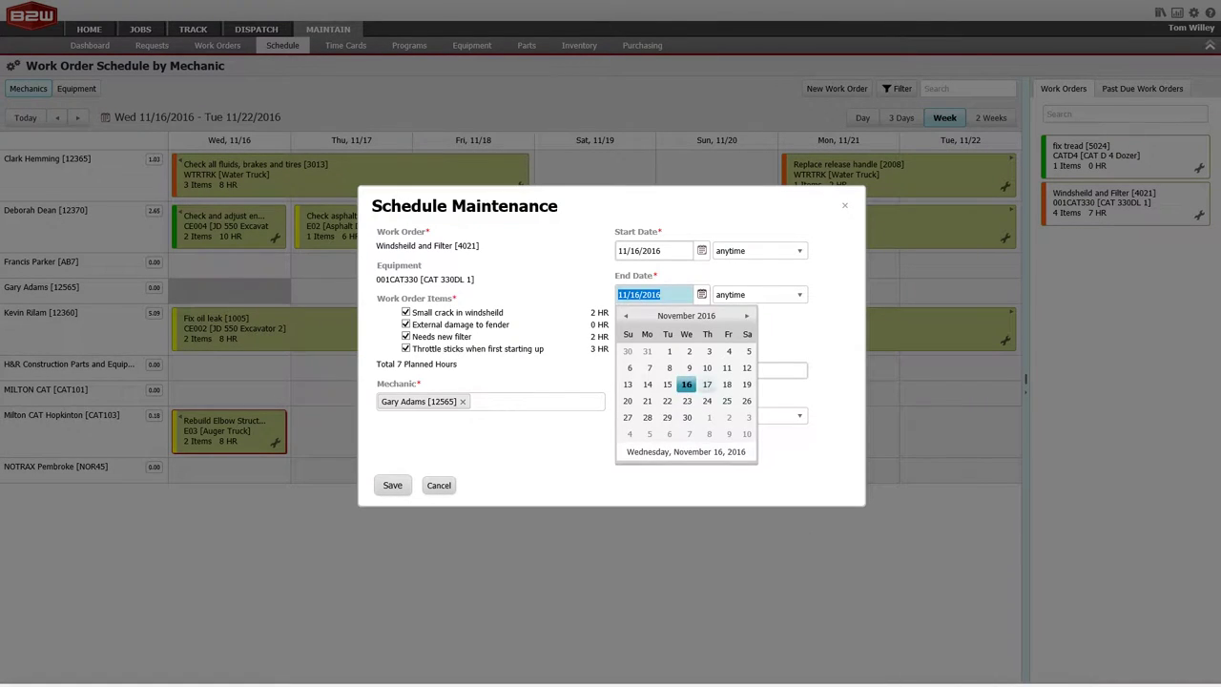
click(726, 386)
click(711, 370)
text(m)
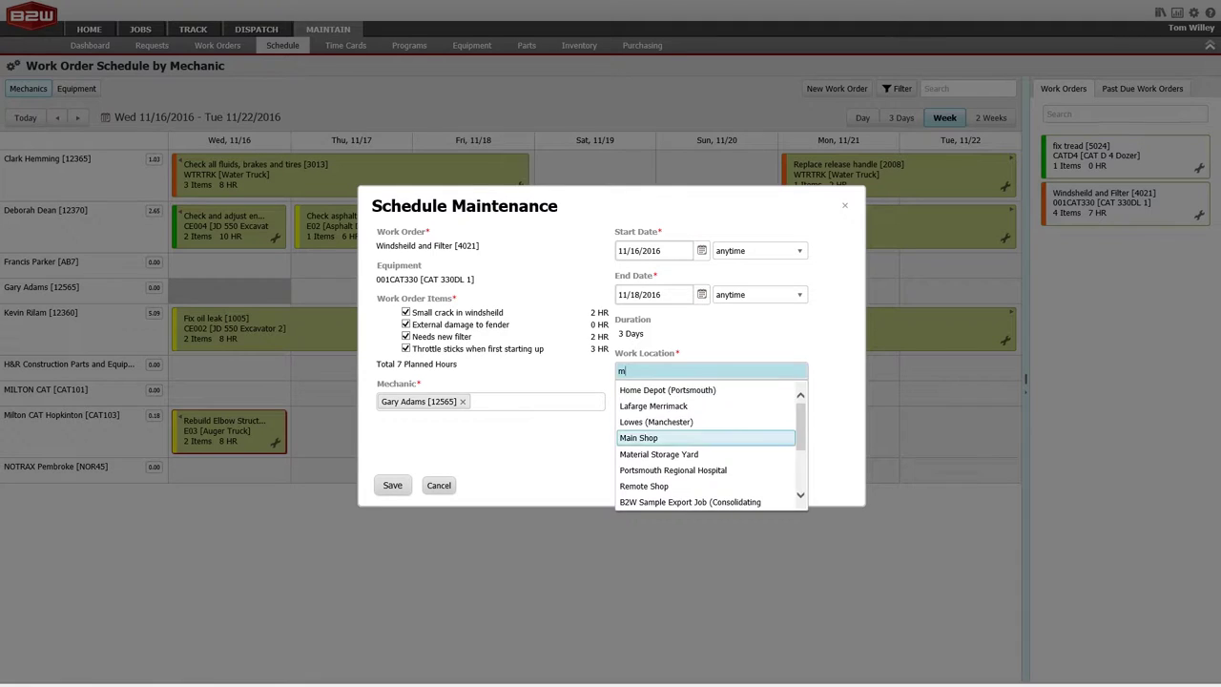
click(644, 438)
click(711, 416)
click(660, 448)
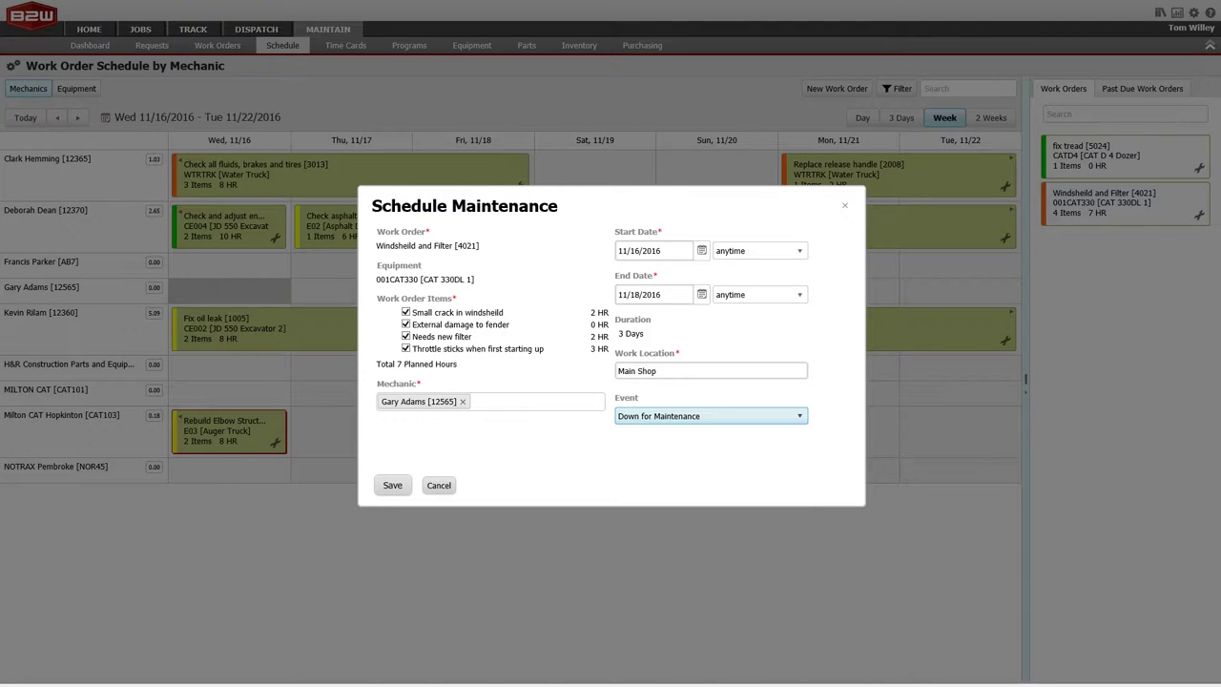
click(393, 485)
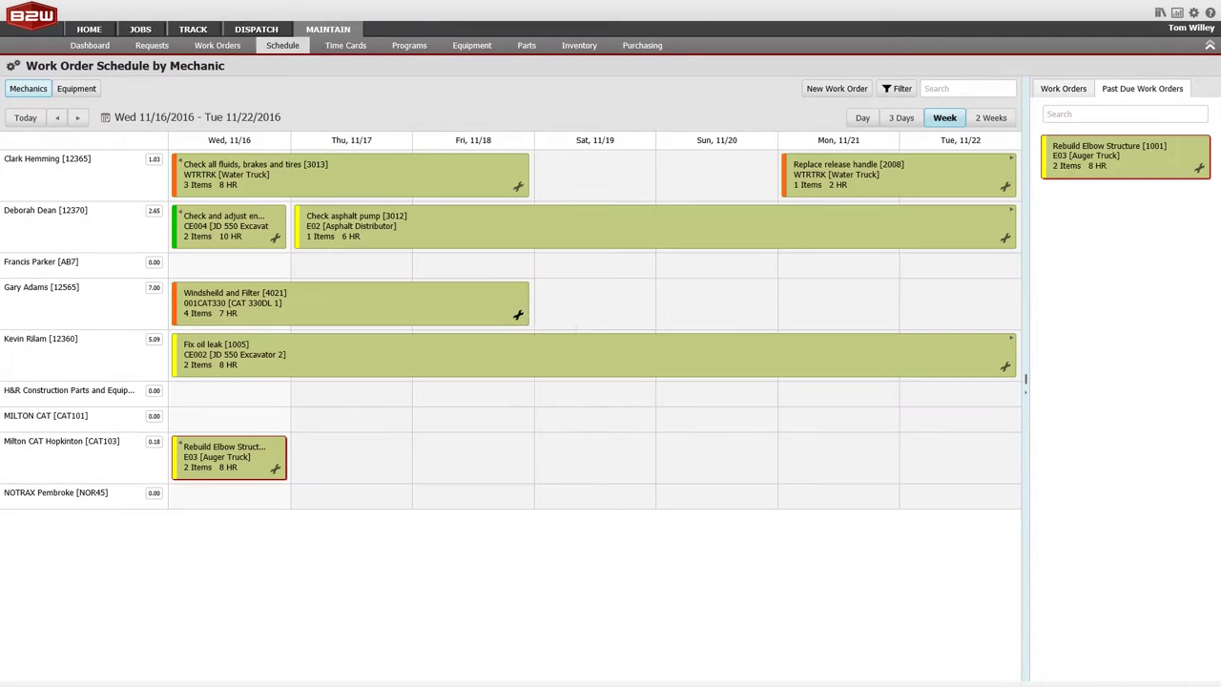
Find maintenance near the scheduled Windsheild and Filter work order within a distance of 10 MI.
right_click(518, 315)
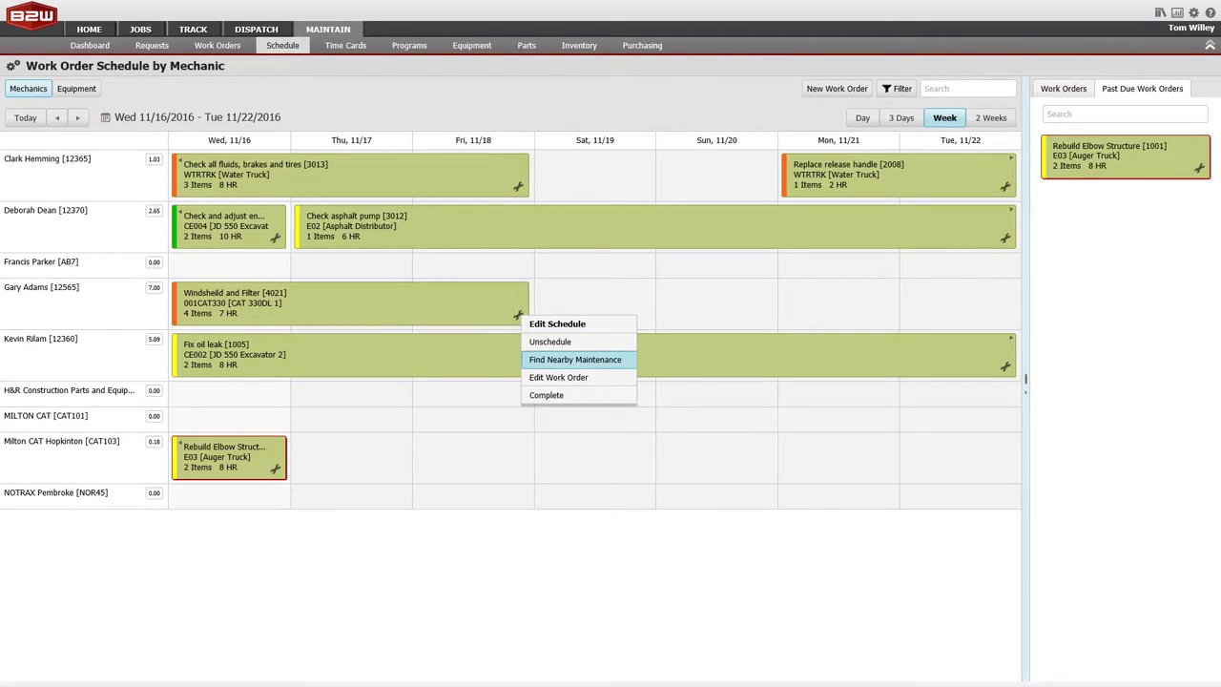
click(575, 360)
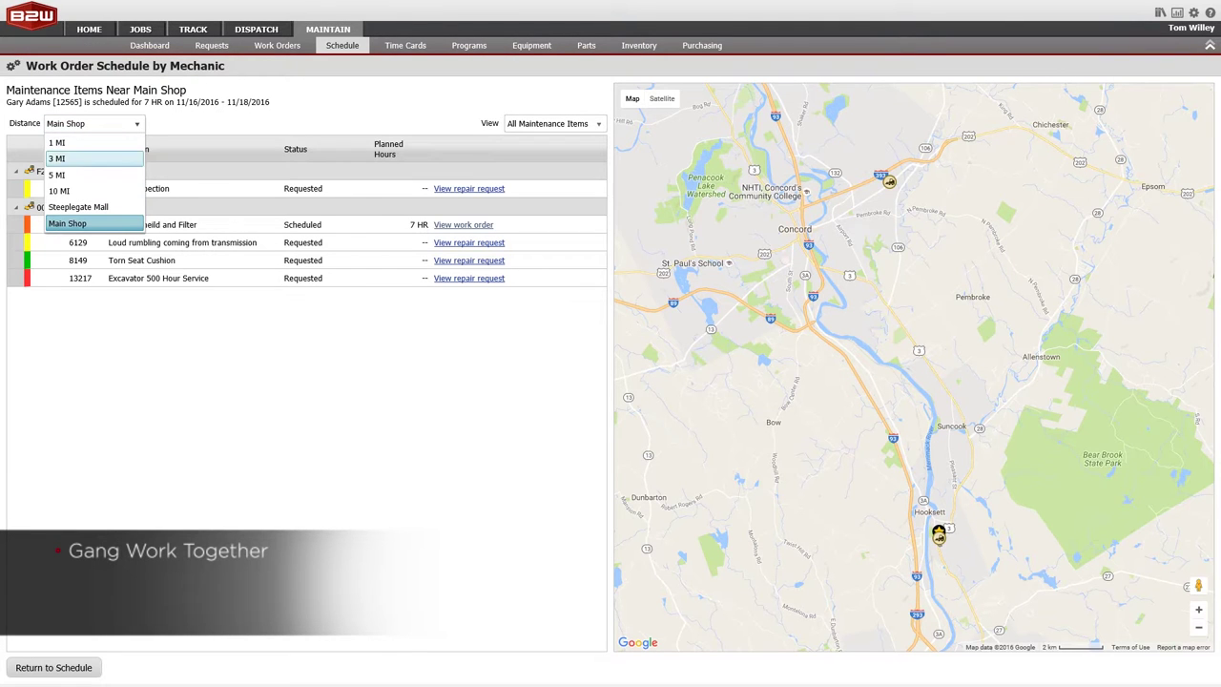
click(59, 191)
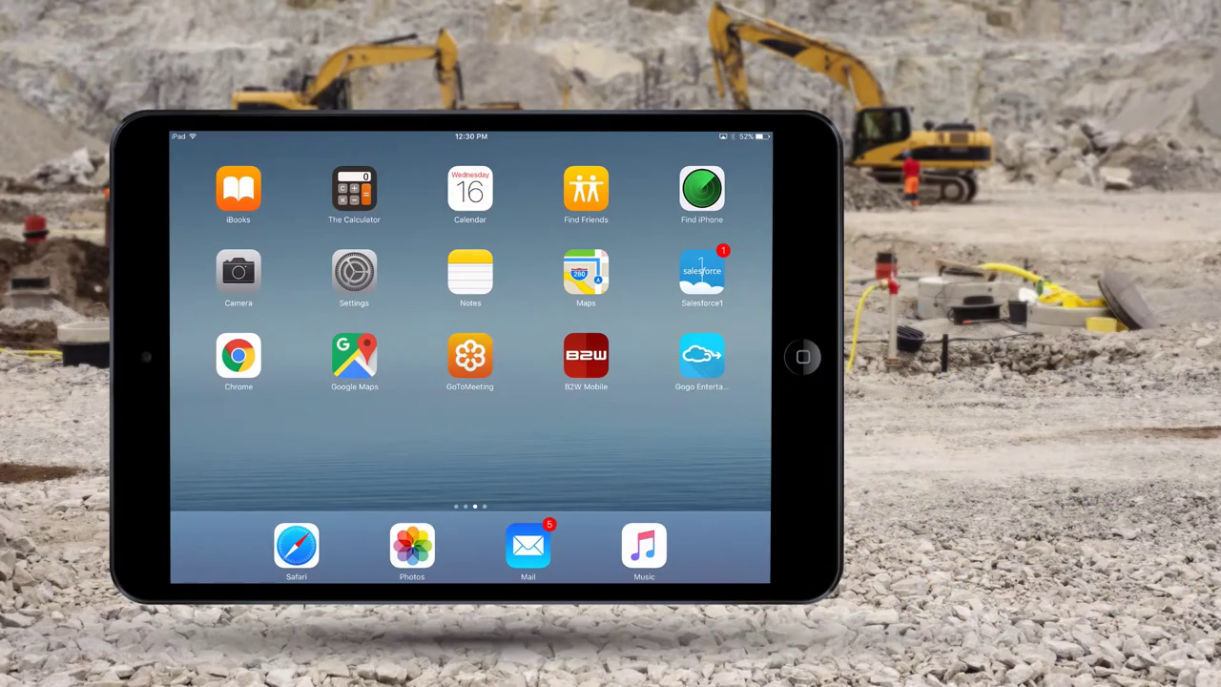
Switch to B2W Mobile and review the windshield crack item's reported hours and parts, plus the CAT 330DL 1's attachments and history.
click(586, 355)
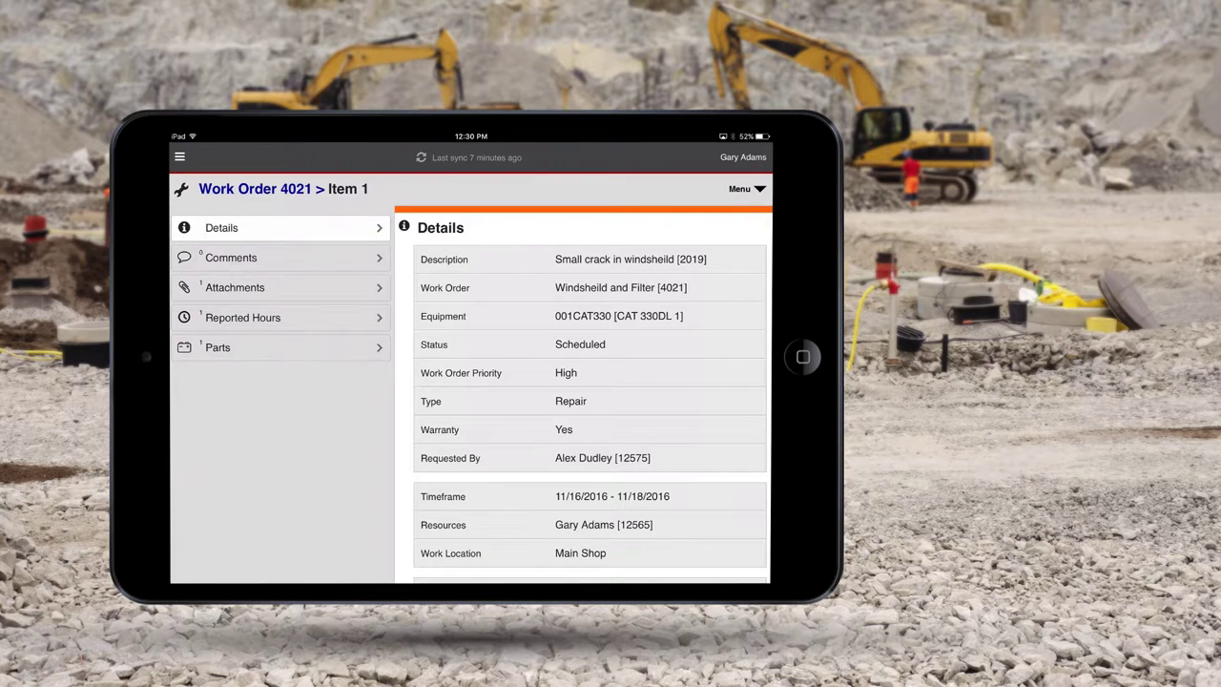
click(281, 318)
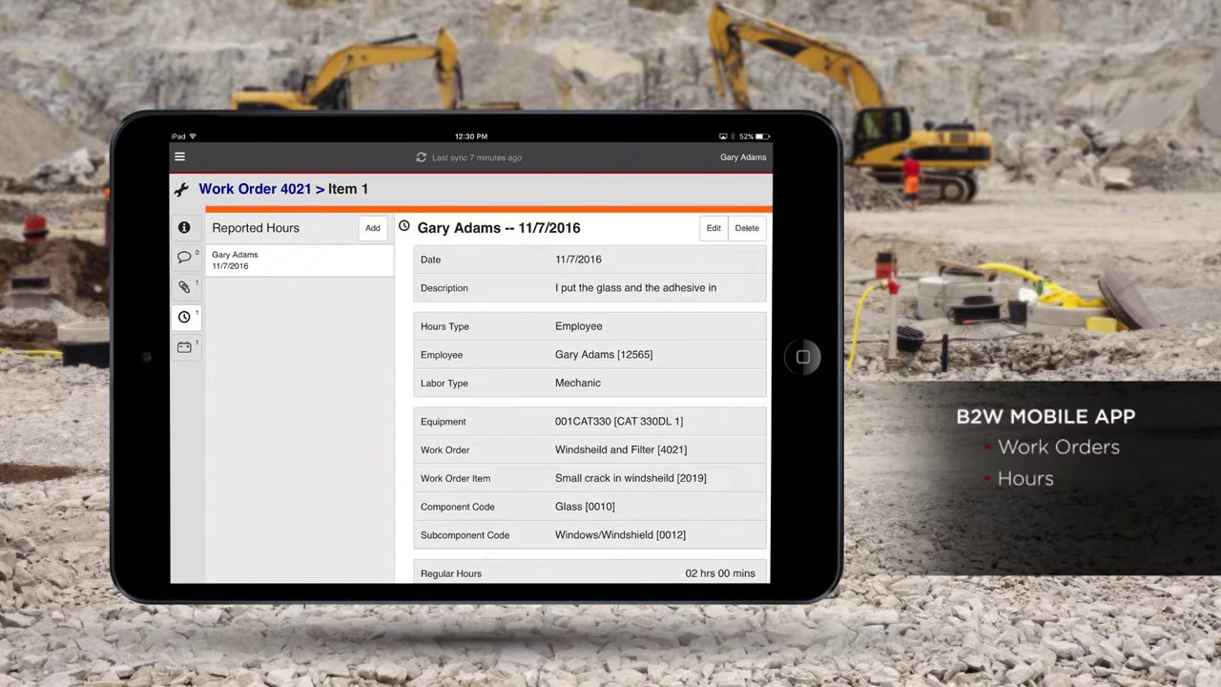
click(185, 348)
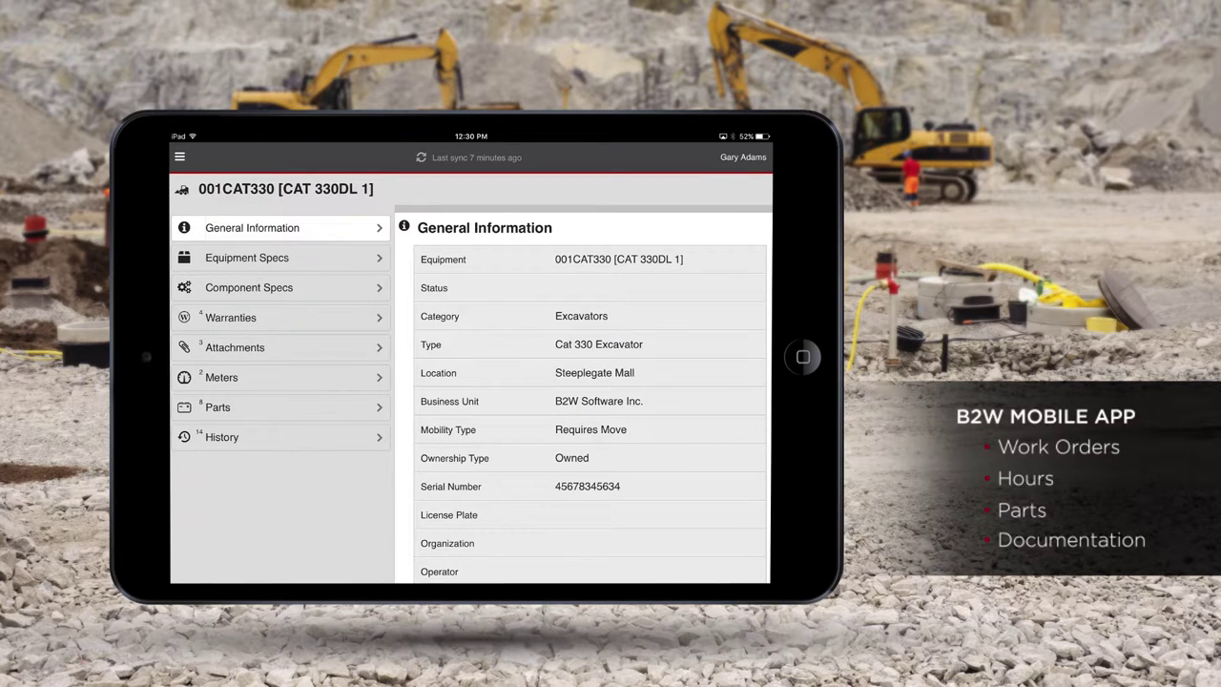
click(280, 347)
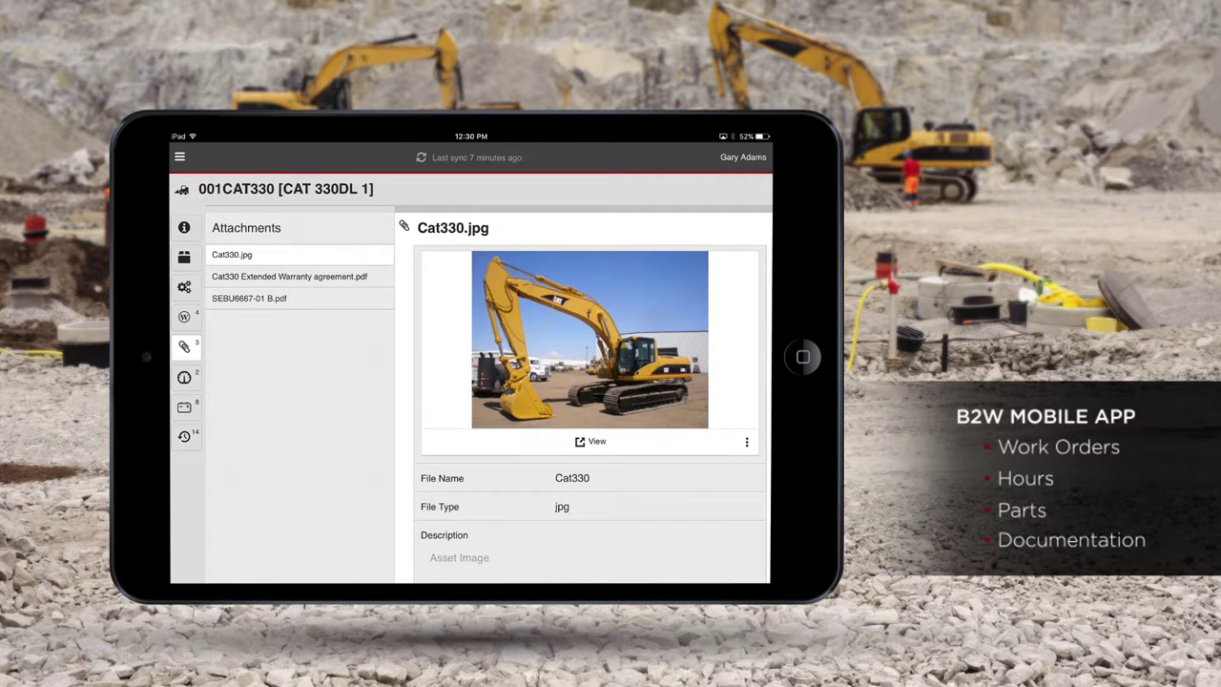
click(184, 437)
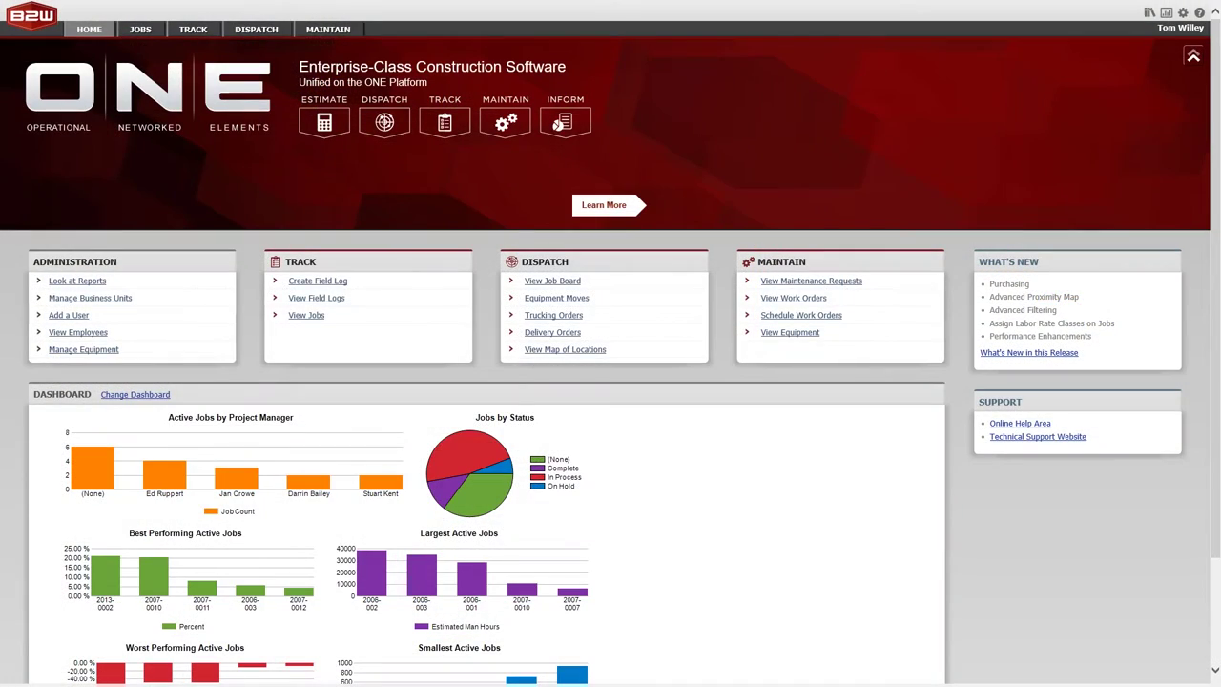
Check the completed work order item hours on the Maintain dashboard and open the Equipment Maintenance Cost Report.
click(328, 29)
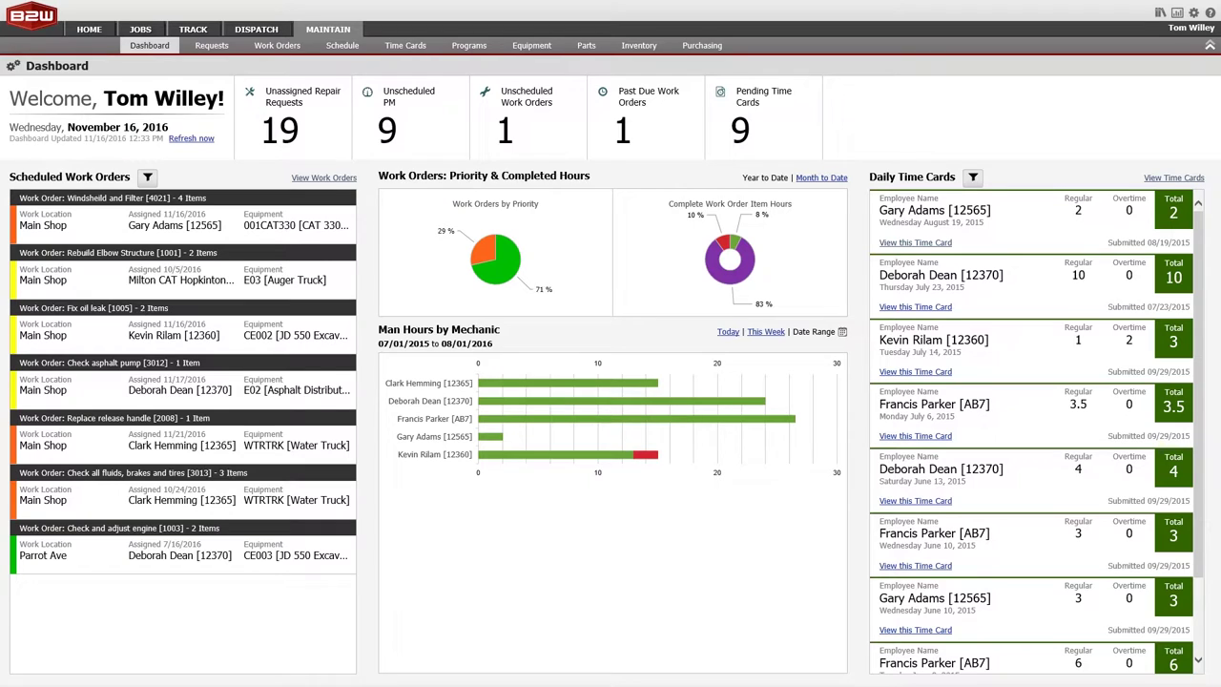
mouse_move(730, 277)
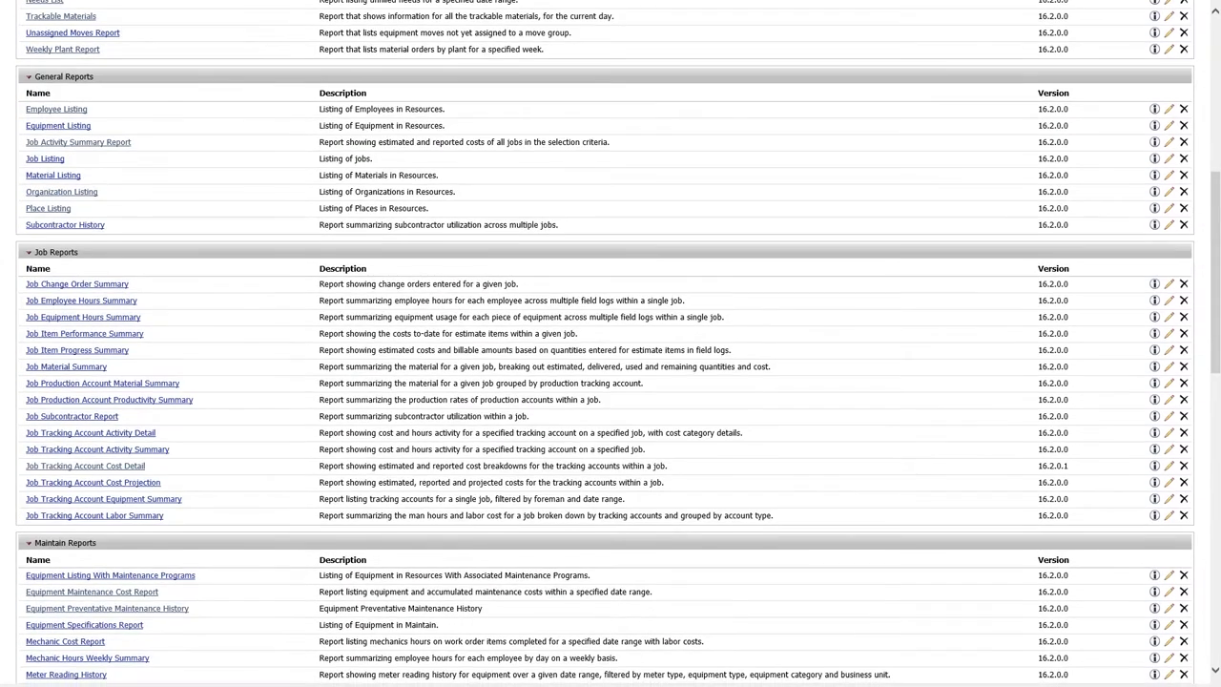
scroll(610, 344, down, 5)
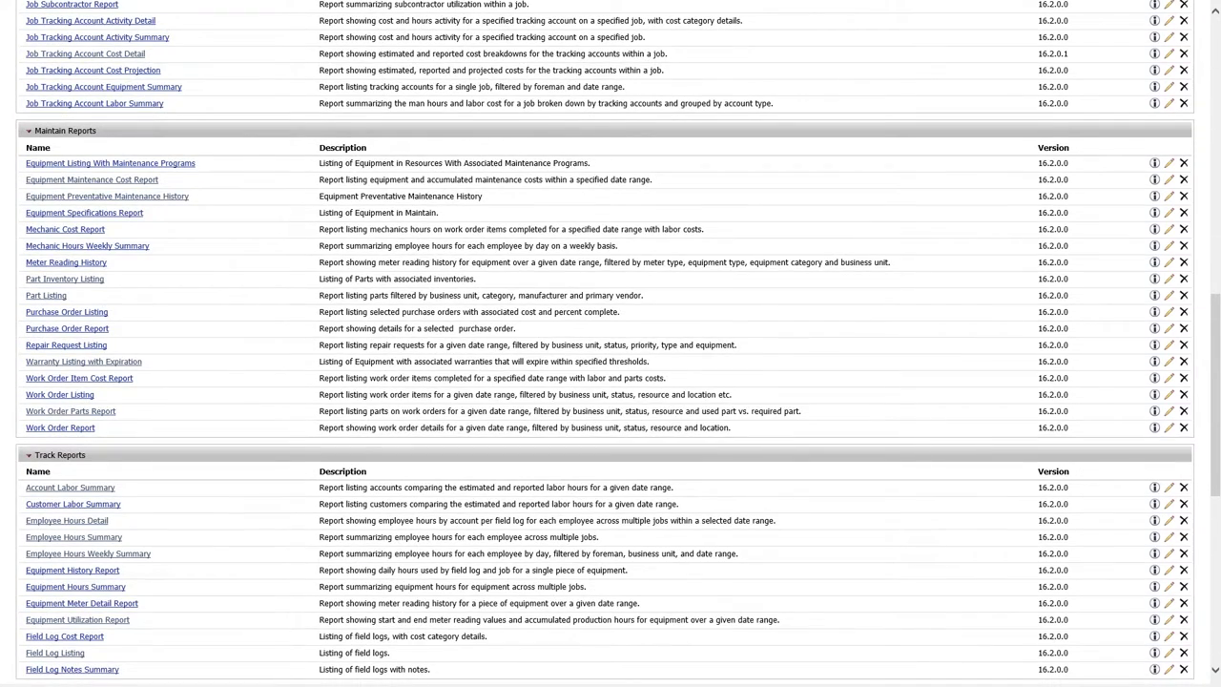
click(92, 179)
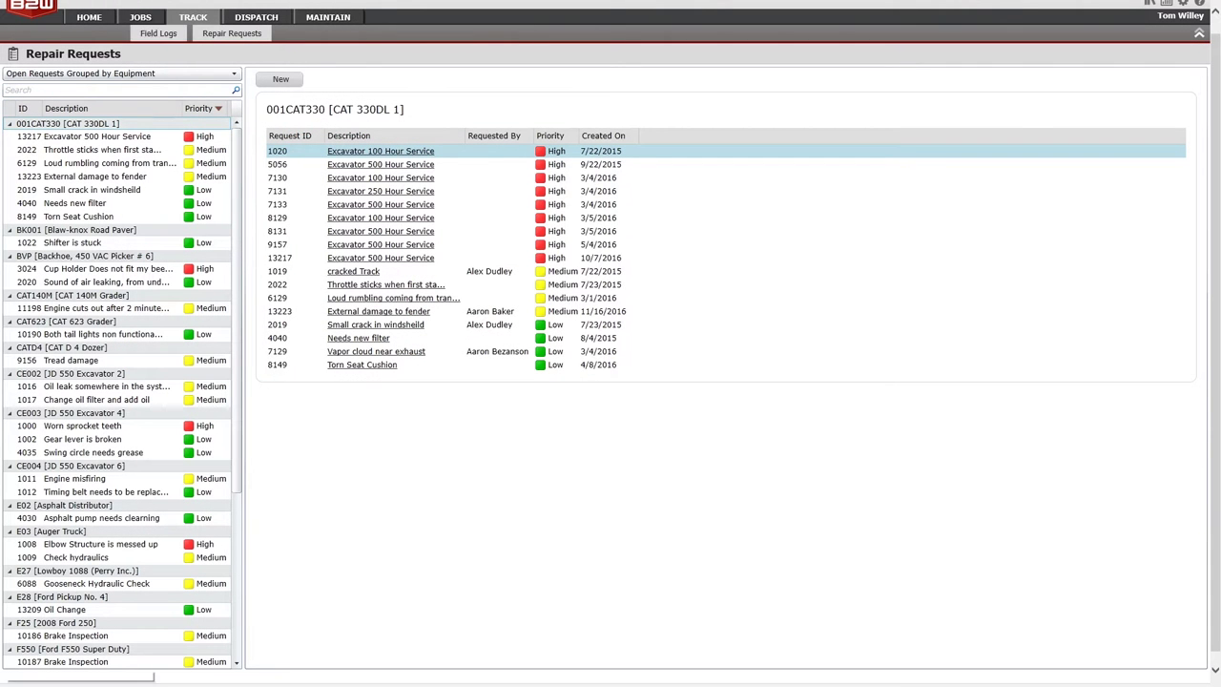
Open the Job Board in the Dispatch area.
click(256, 17)
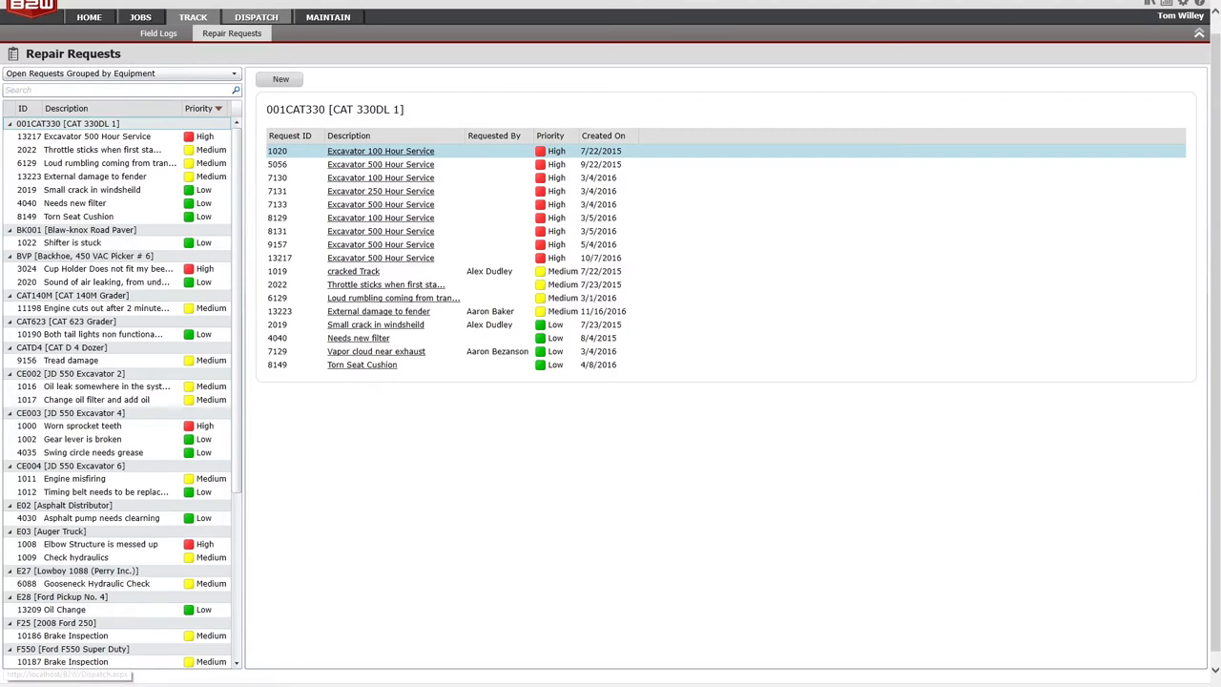
click(146, 38)
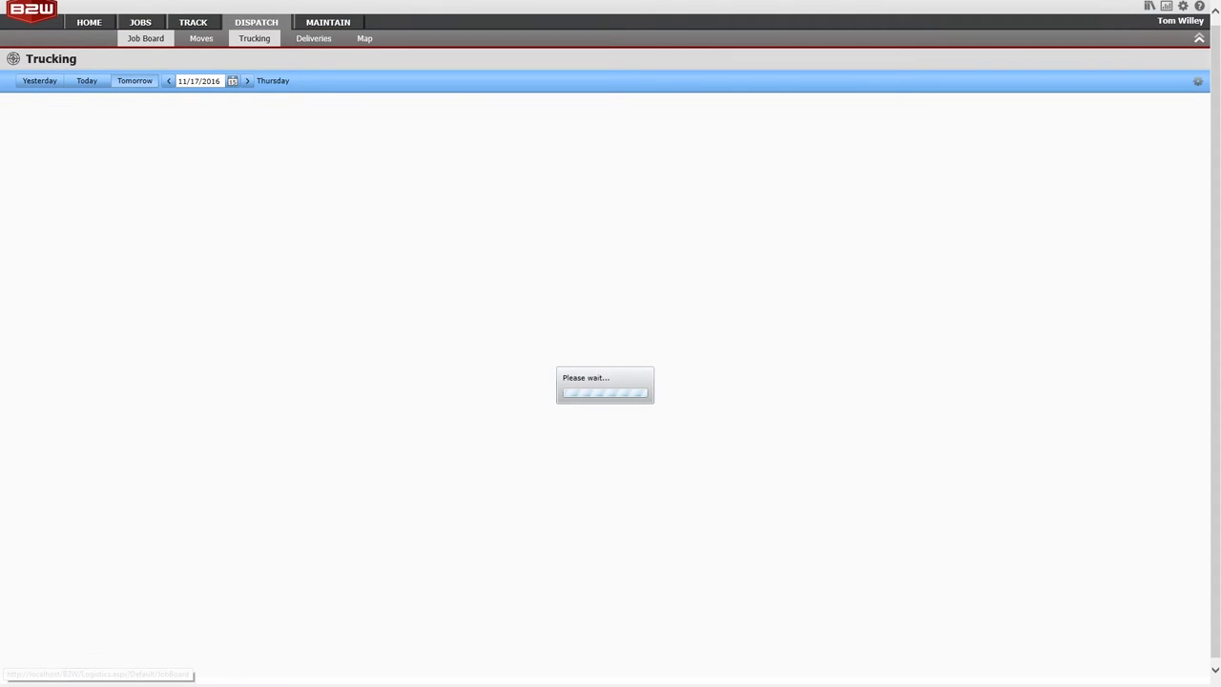